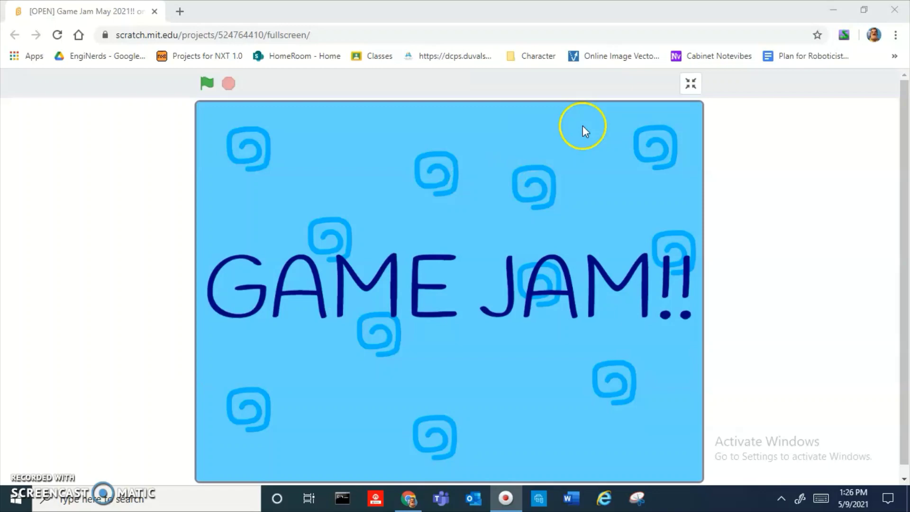
Step: Toggle the Game Jam project in and out of fullscreen, briefly starting and stopping the slideshow
left_click(690, 83)
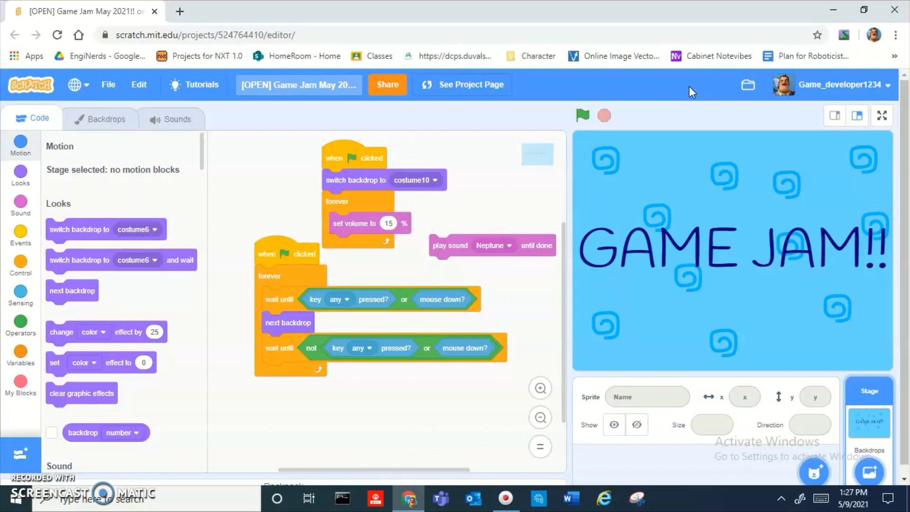
left_click(881, 116)
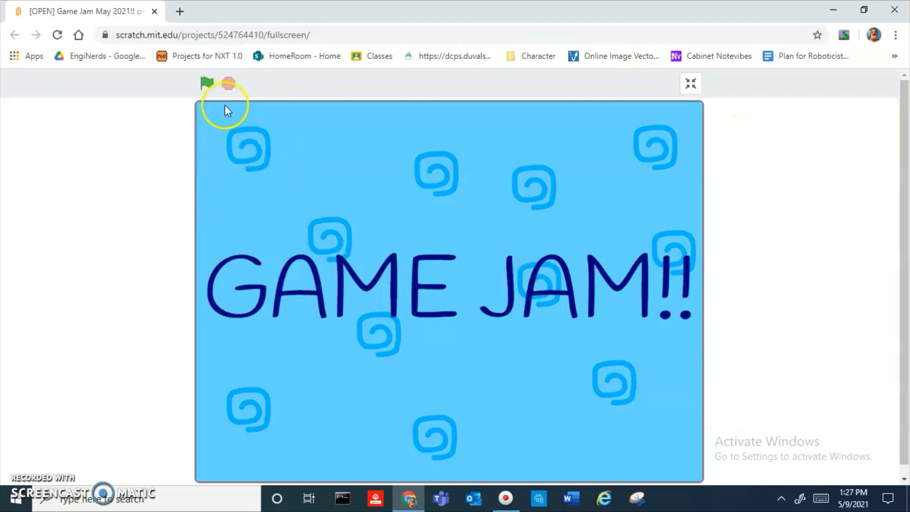
left_click(689, 84)
left_click(883, 118)
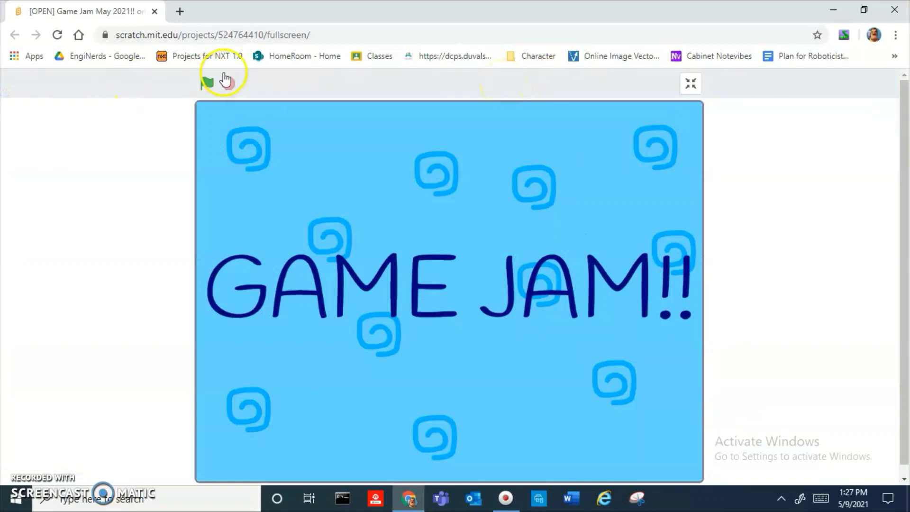
left_click(207, 83)
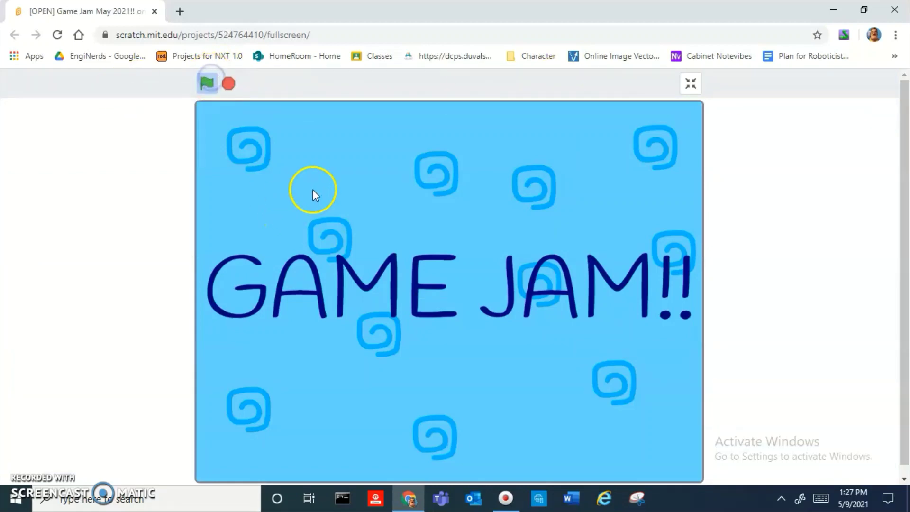
left_click(228, 83)
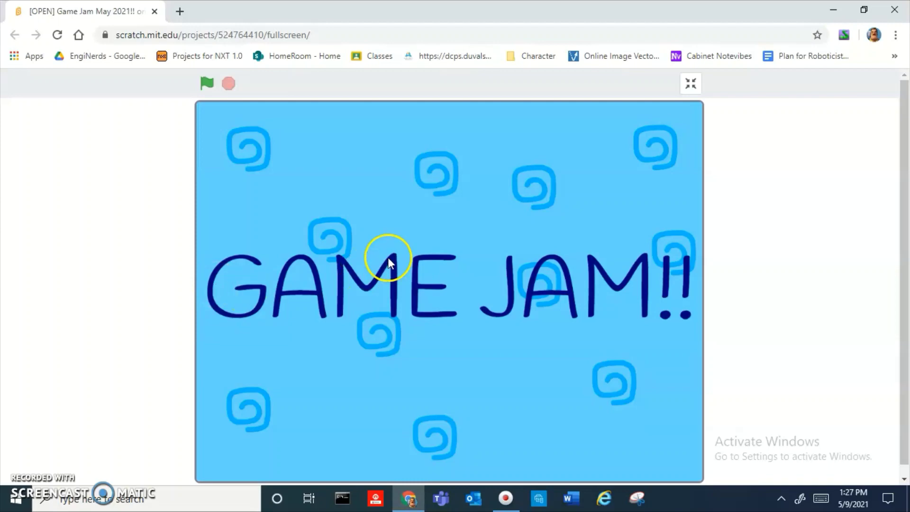
left_click(690, 85)
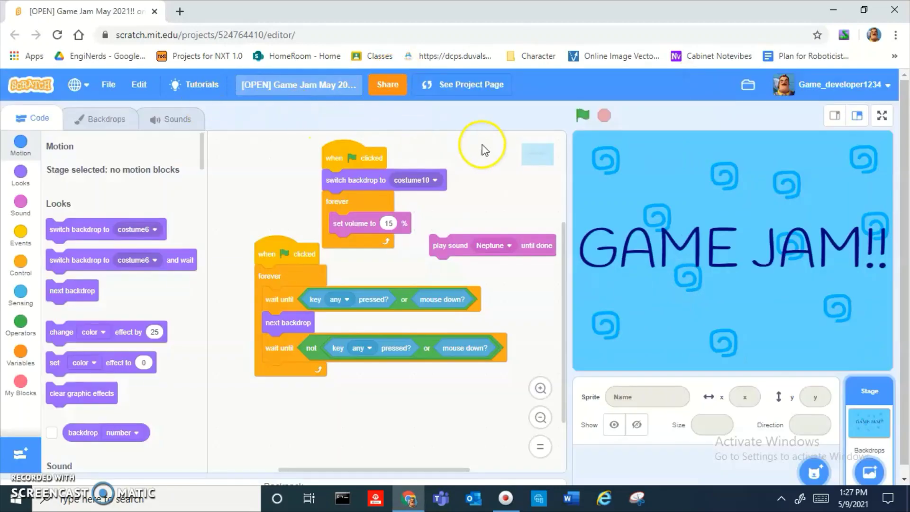
left_click_drag(482, 147, 389, 93)
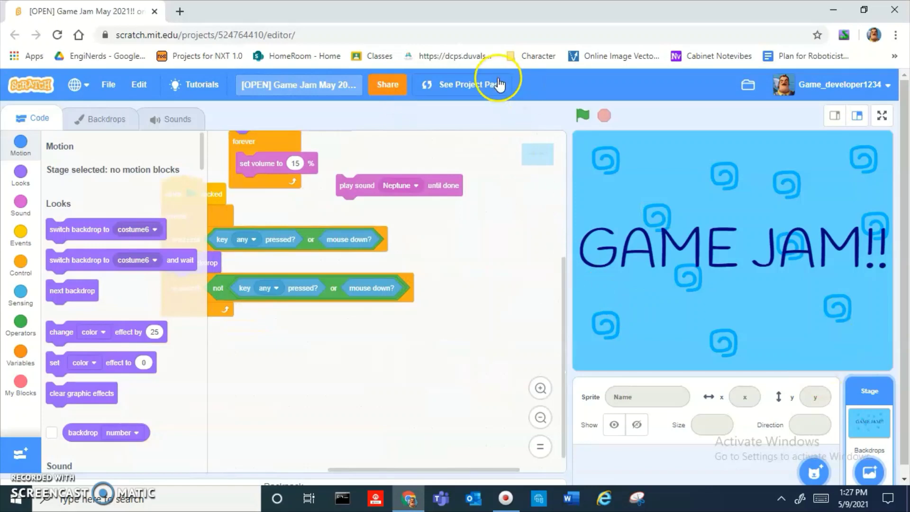
Step: On the project's public page, select the 'CHECK OUT THIS VIDEO:' instructions line
left_click(496, 84)
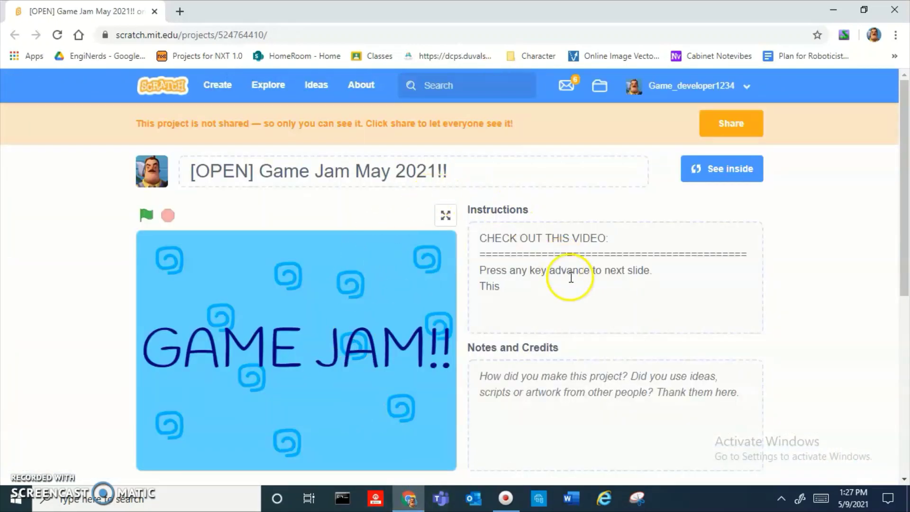
left_click(633, 237)
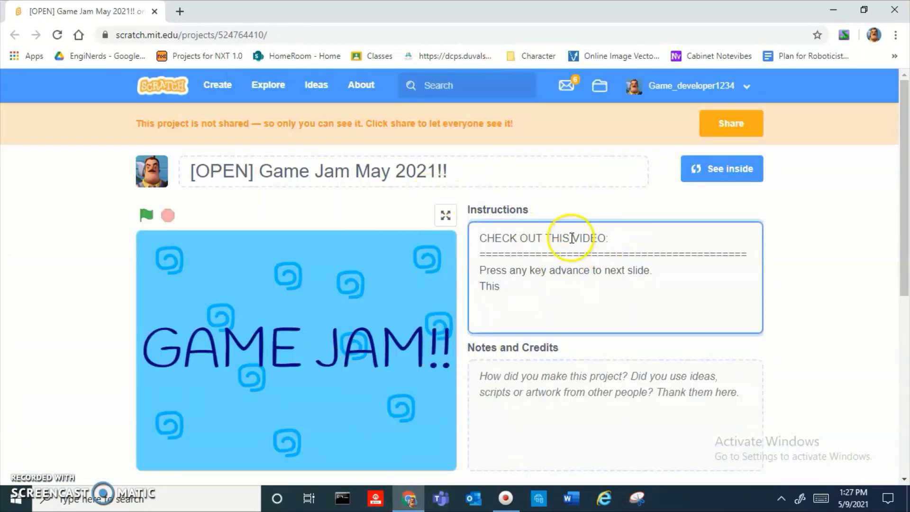
left_click_drag(555, 253, 524, 256)
left_click_drag(478, 240, 607, 238)
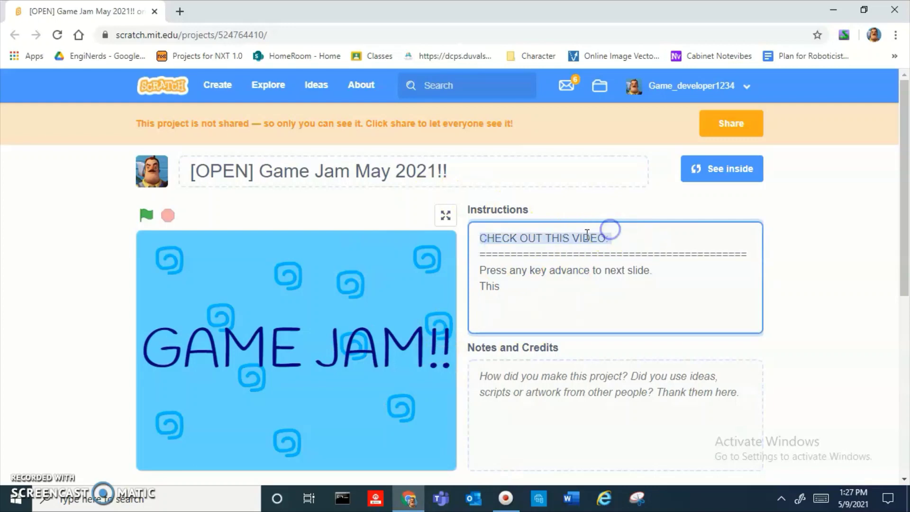
Step: Play the slideshow fullscreen to the Start Small theme slide, then exit to the project page
left_click(445, 215)
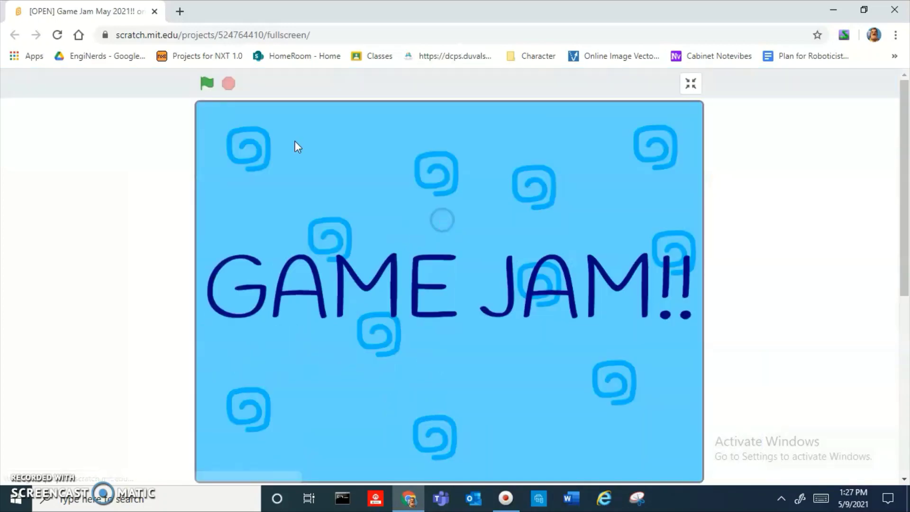
left_click(206, 84)
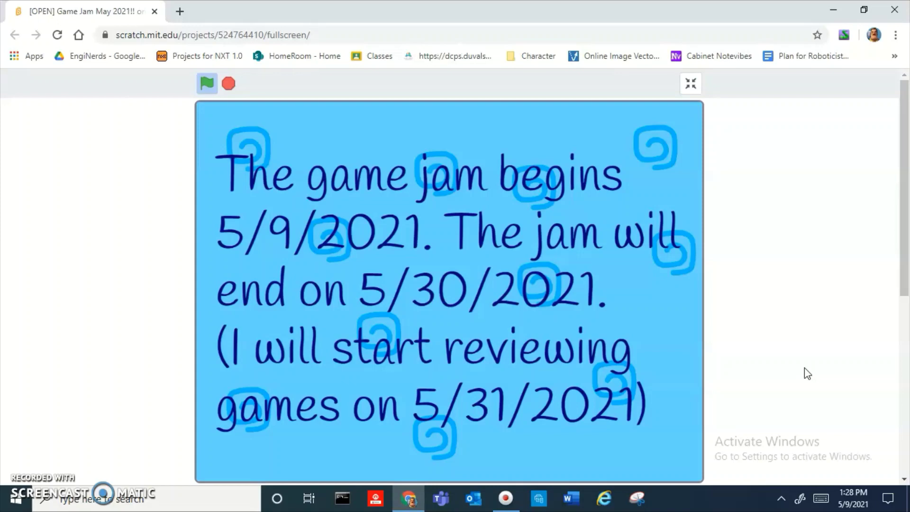
left_click(540, 252)
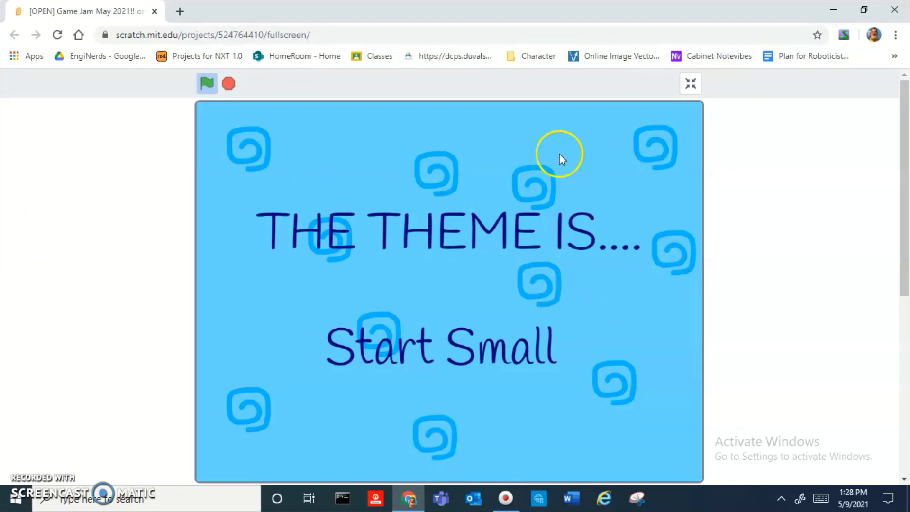
left_click(691, 83)
Step: Replace the unfinished 'This' with 'THE GAME HAS TO BE BASED ON THE THEME', then view fullscreen
left_click(610, 298)
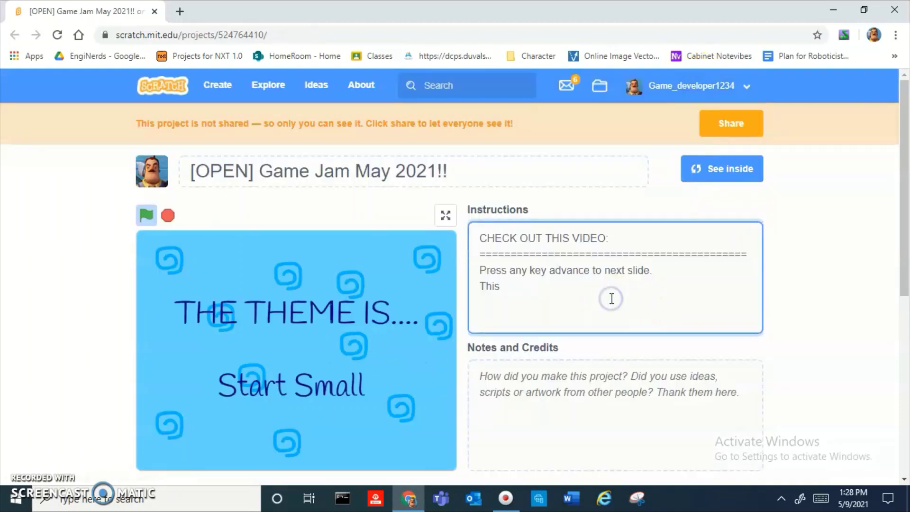
key("BackSpace")
key("BackSpace")
key("BackSpace")
type("HE GAM")
type("E HAS TO BE ")
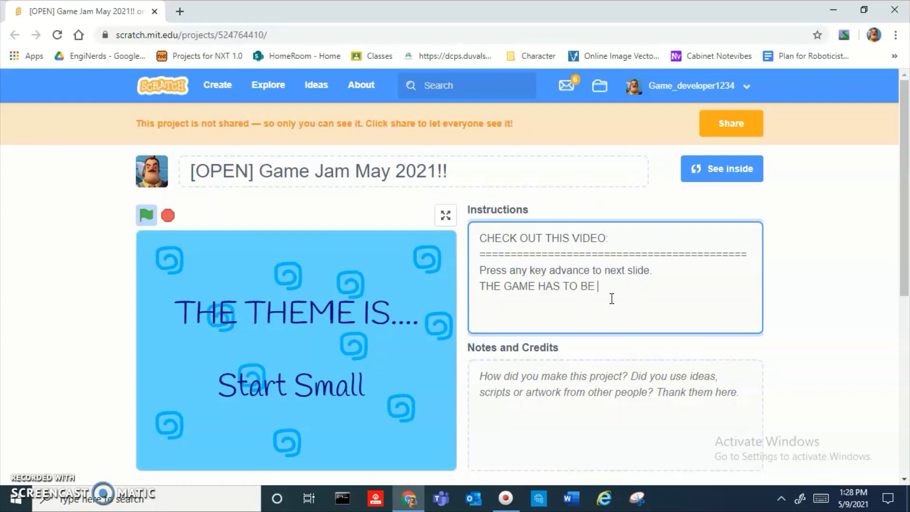
type("BASED O")
type("N THE THEM")
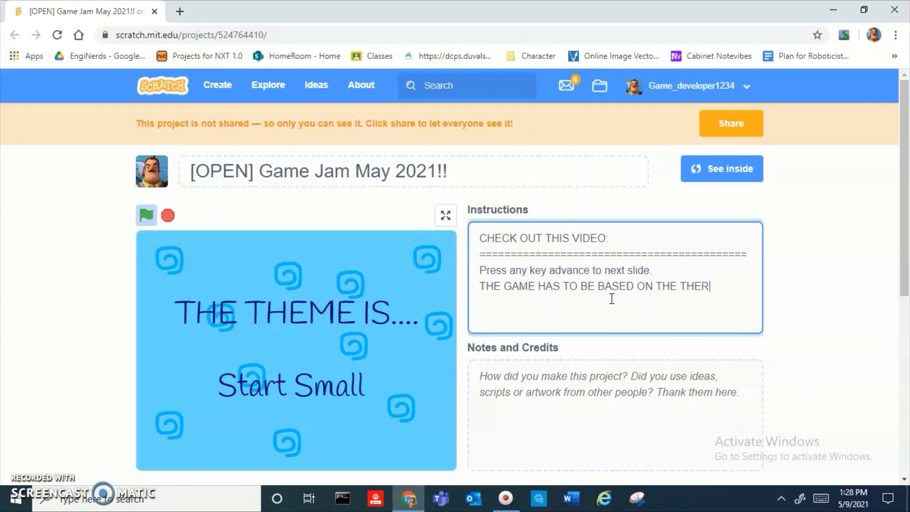
type("E")
left_click(846, 291)
Step: Advance the fullscreen slideshow past the To participate slide, then return to the project page
left_click(446, 215)
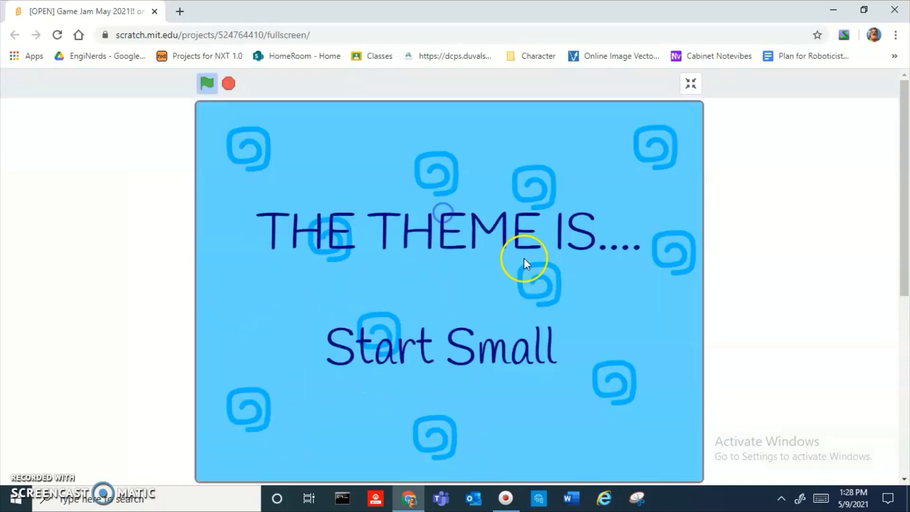
left_click(535, 288)
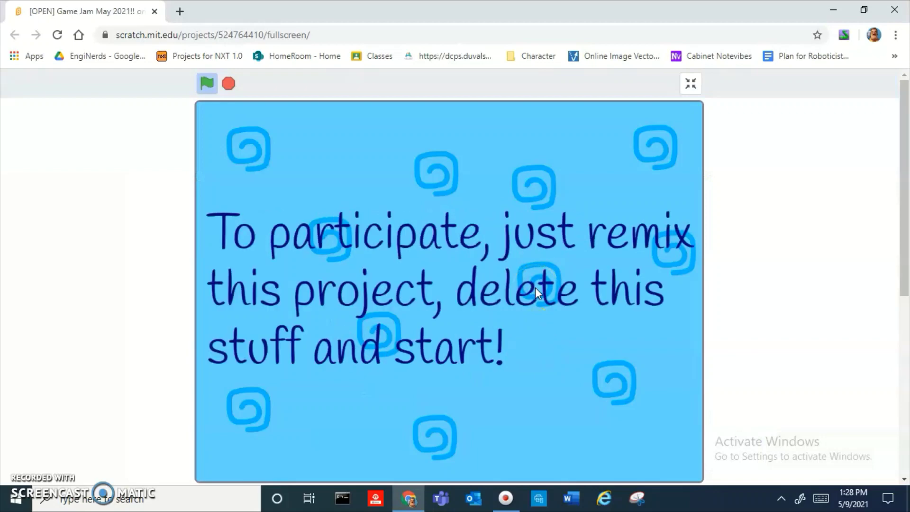
left_click(534, 288)
left_click(687, 125)
left_click(690, 87)
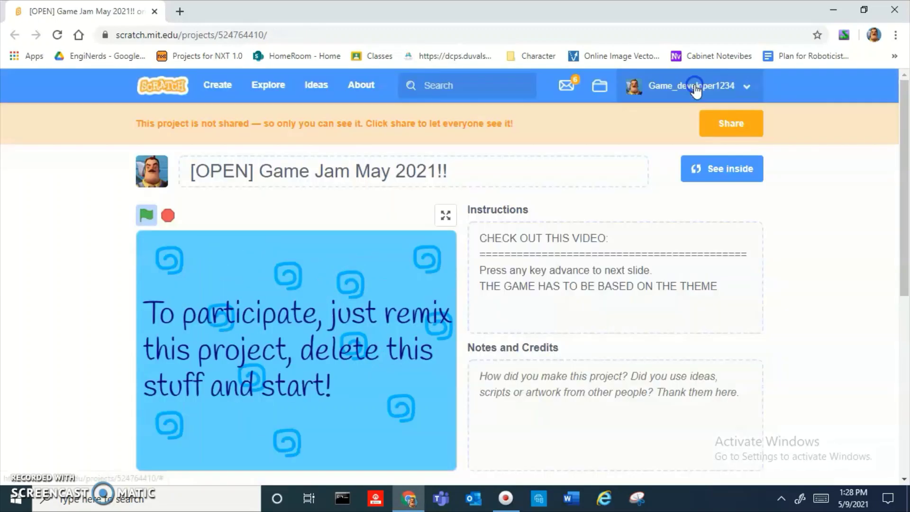
Step: Save the project in the editor, check its backdrops, save again, and show the stage fullscreen
left_click(693, 170)
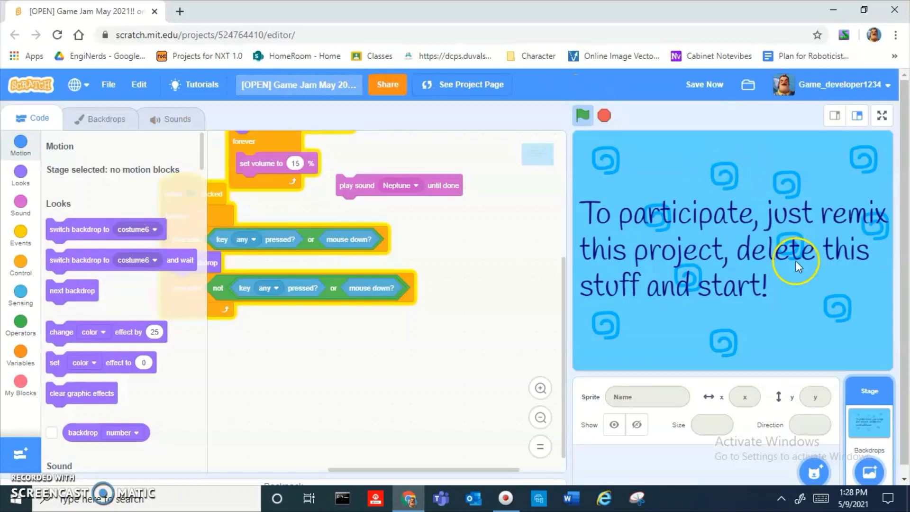
left_click(703, 84)
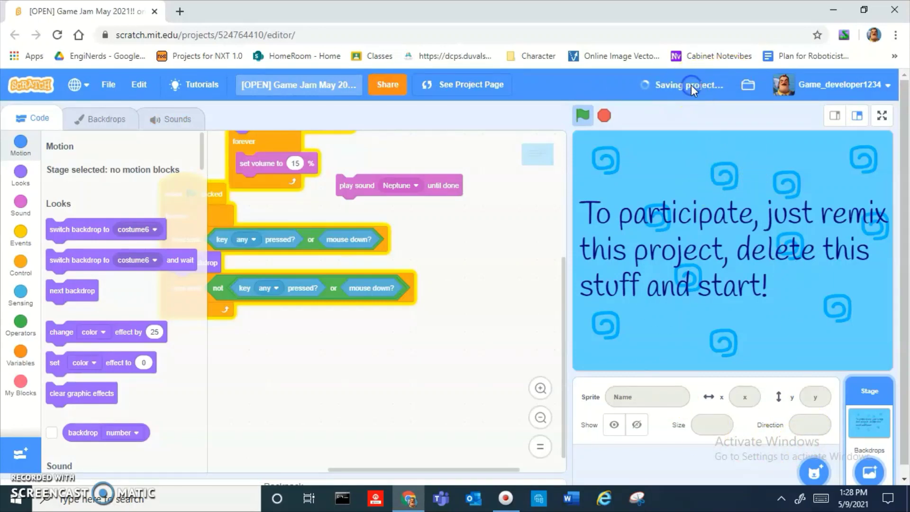
left_click(103, 119)
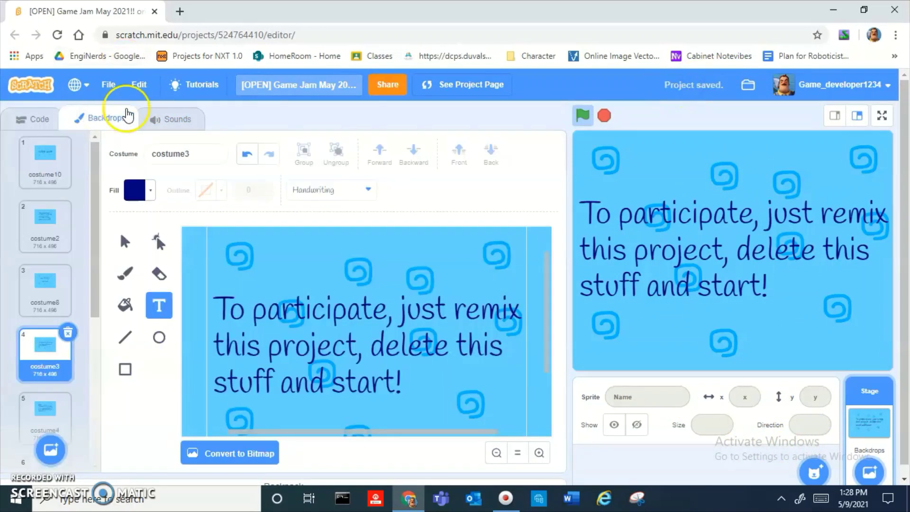
left_click(42, 119)
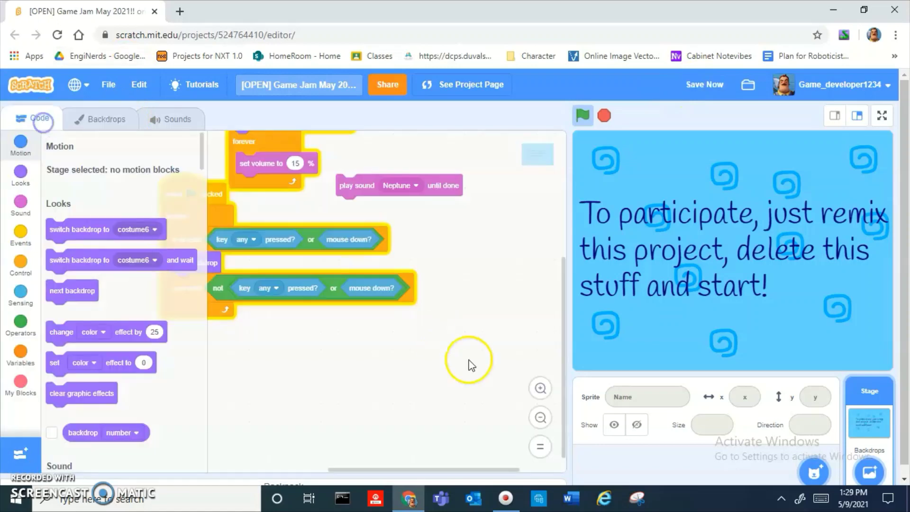
left_click(704, 84)
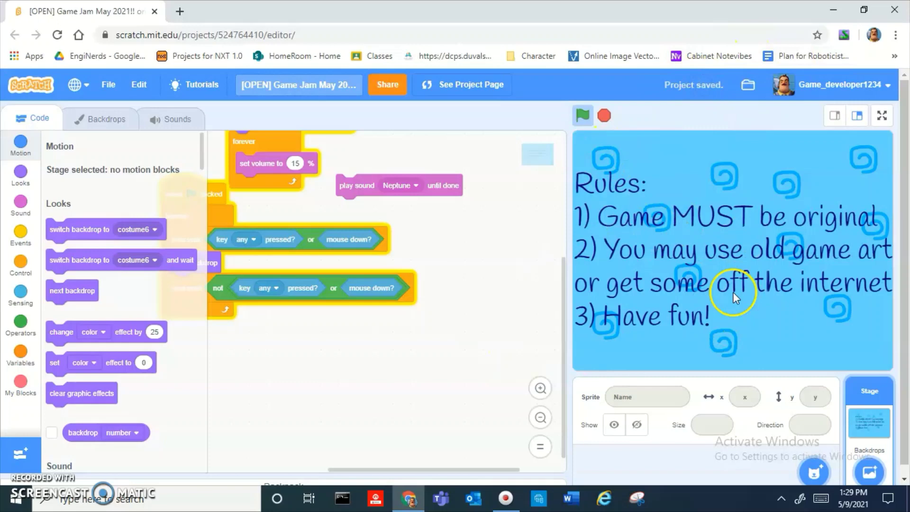
left_click(882, 116)
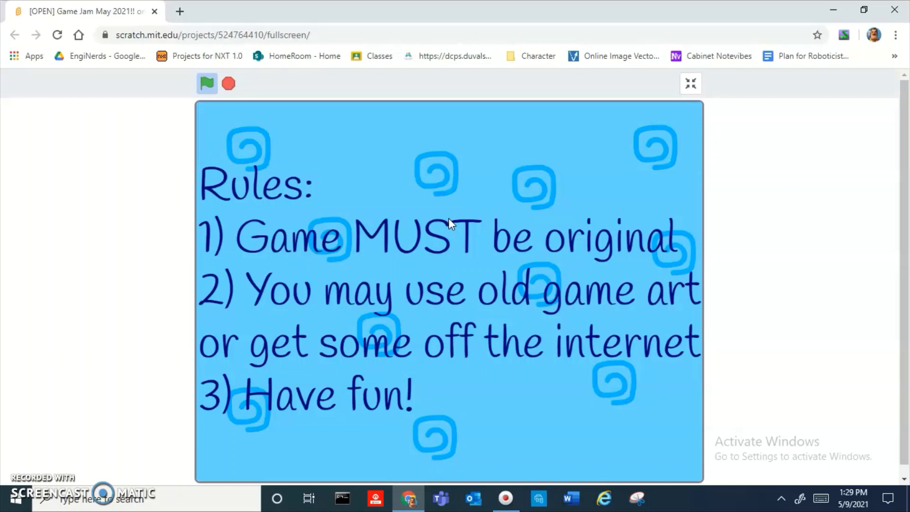
Step: Advance through all remaining slides back to Rules, then leave fullscreen for the editor
left_click(448, 219)
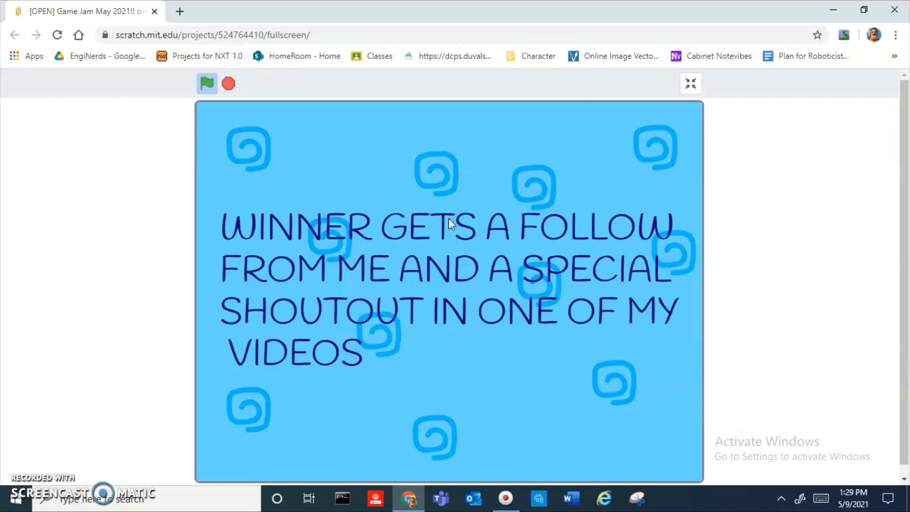
left_click(449, 219)
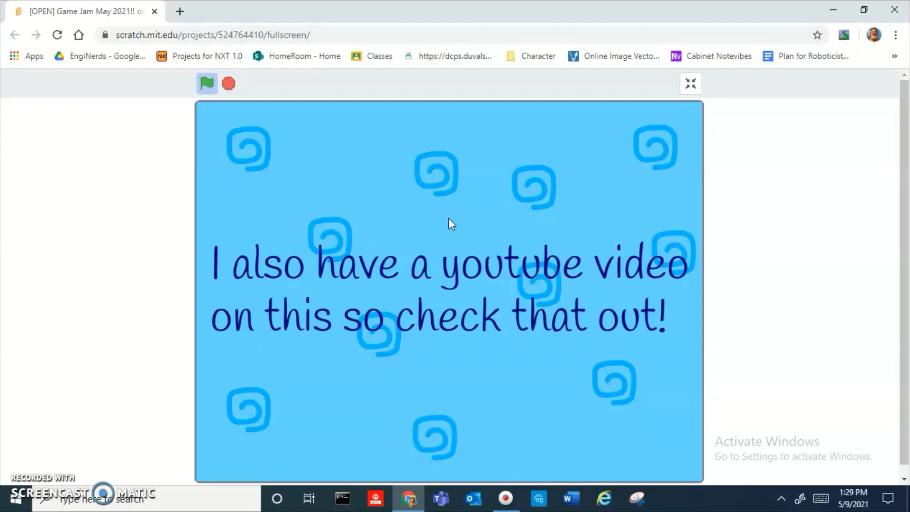
left_click(448, 218)
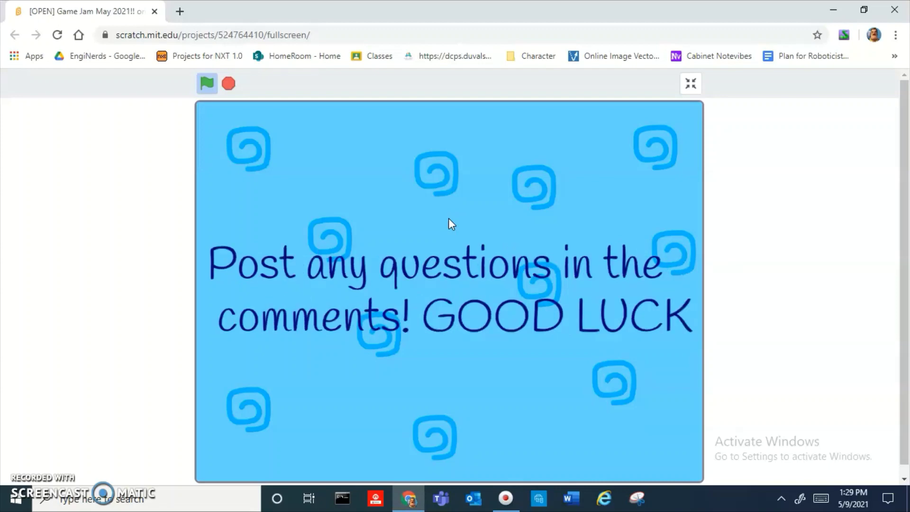
left_click(448, 218)
left_click(448, 218)
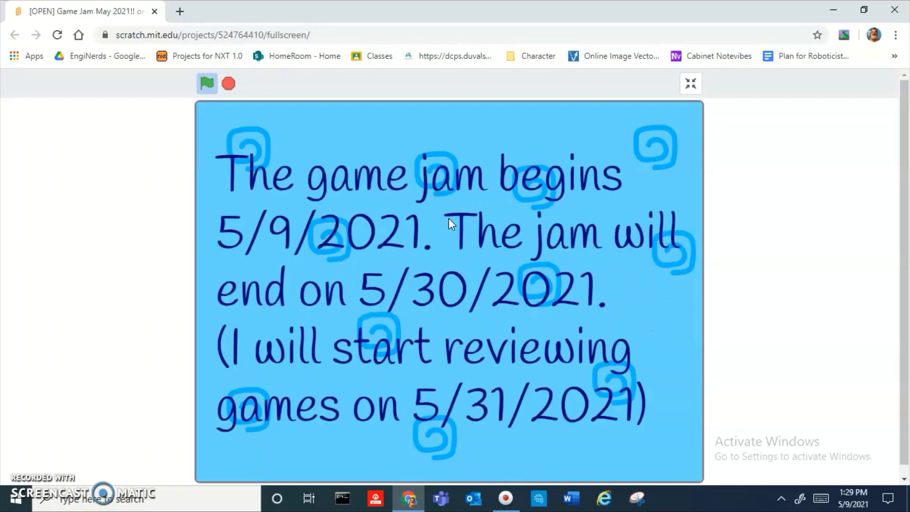
left_click(449, 218)
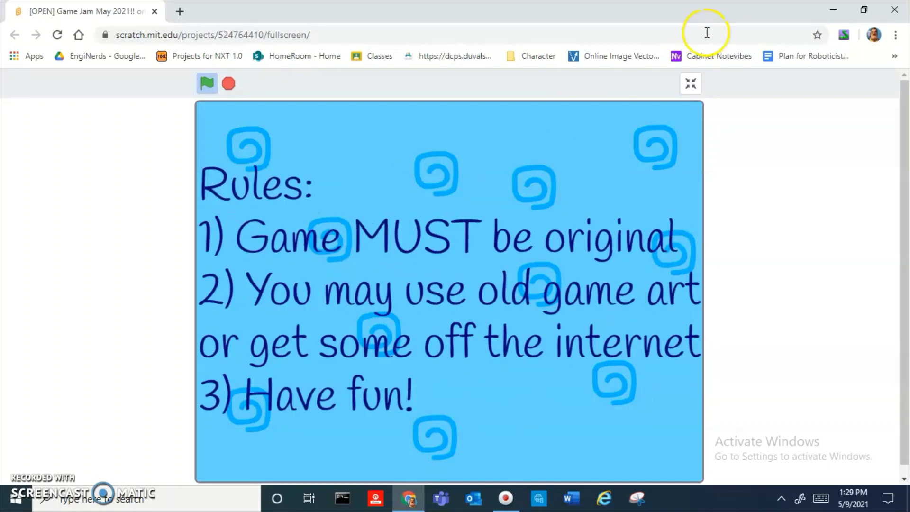
left_click(689, 83)
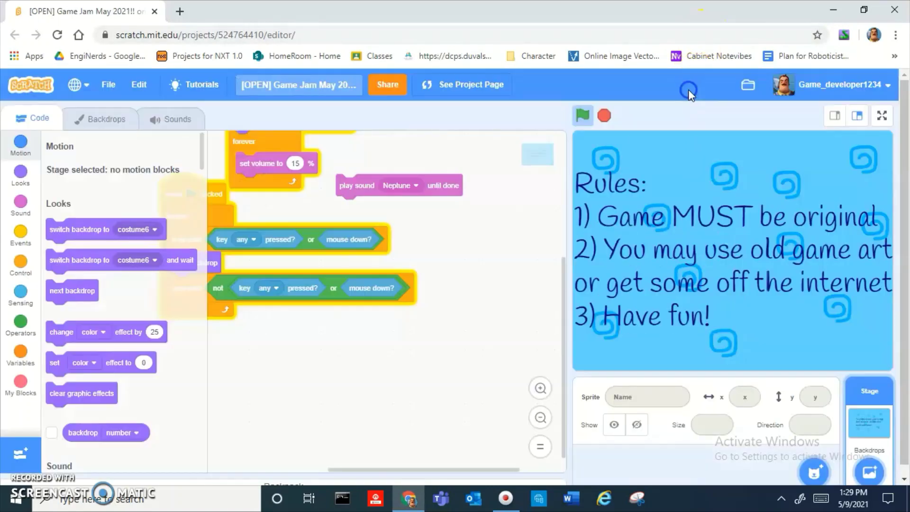
Step: Play the ANIM BOI animation fullscreen, stop it, and go back to My Stuff
left_click(746, 88)
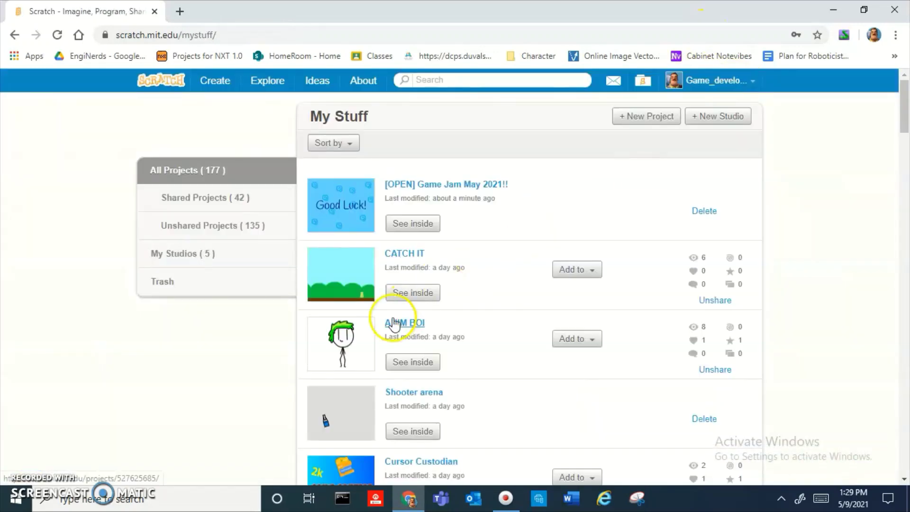
left_click(412, 362)
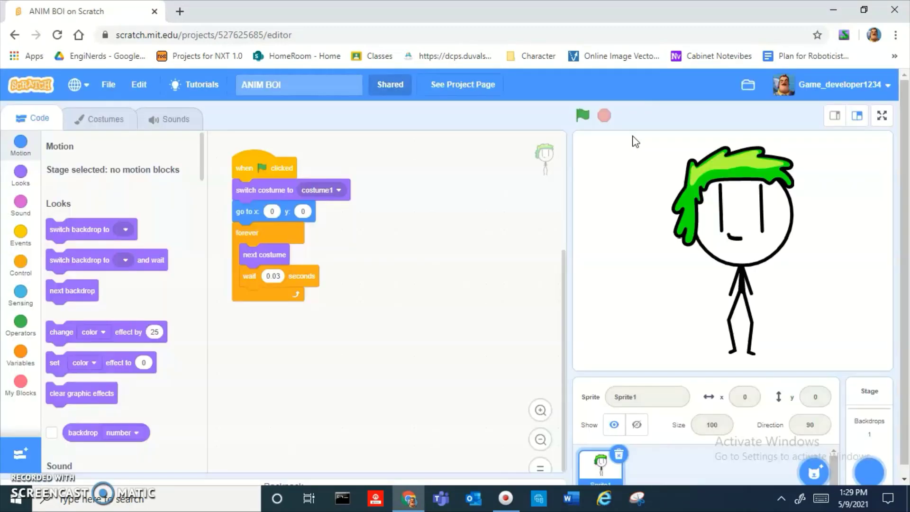
left_click(583, 117)
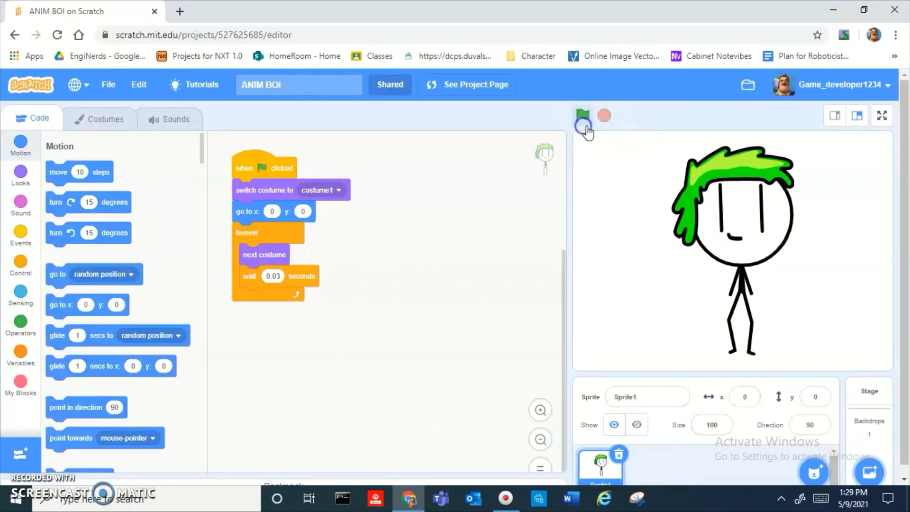
left_click(881, 115)
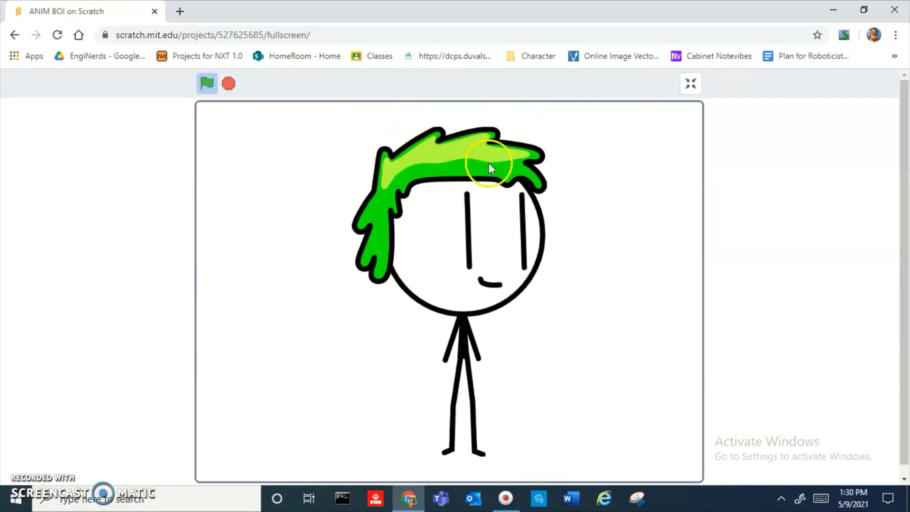
left_click(693, 87)
left_click(602, 116)
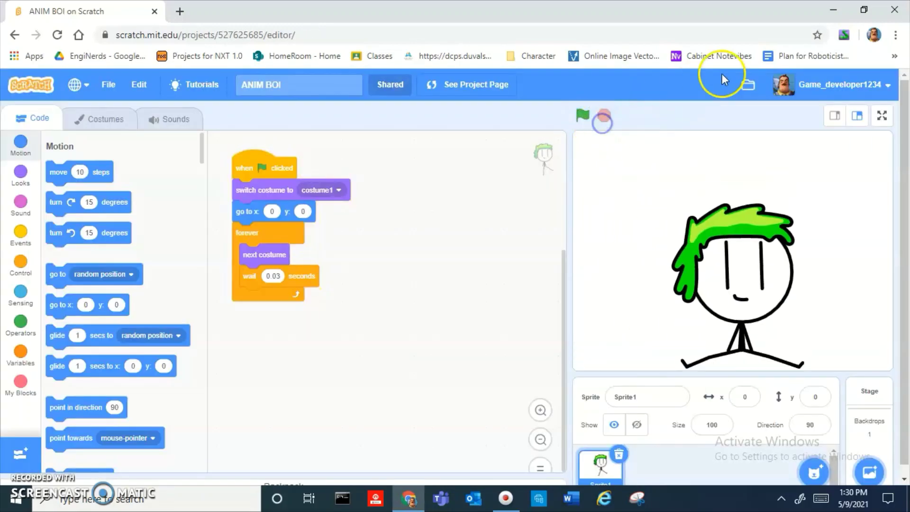
left_click(747, 85)
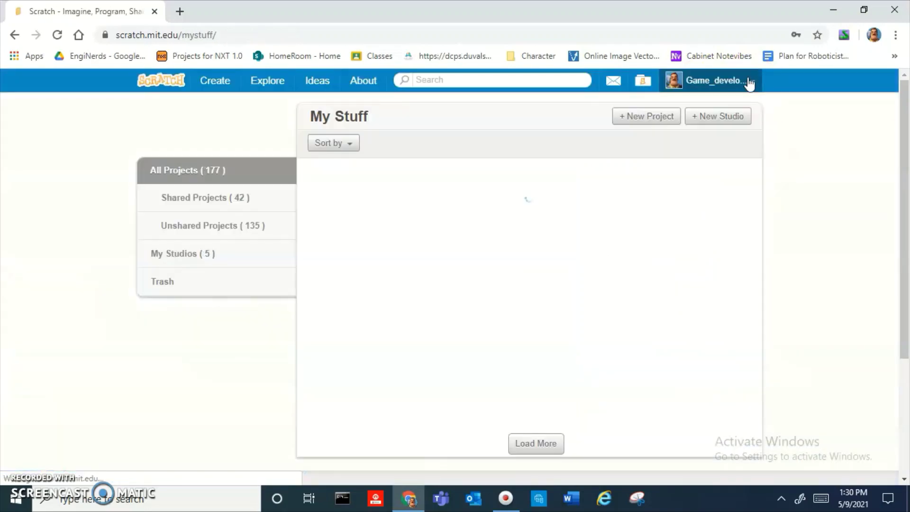
Step: Share the Game Jam project, love and favourite it, and begin a comment
left_click(425, 224)
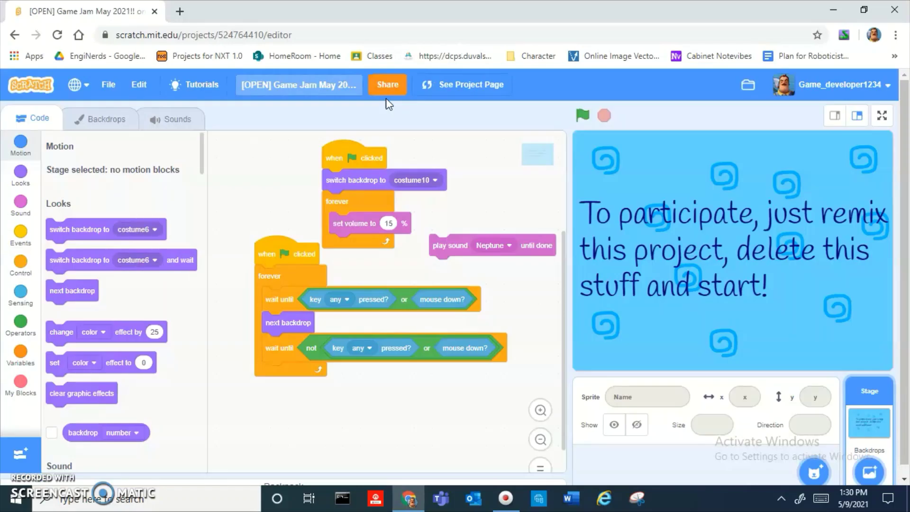
left_click(388, 86)
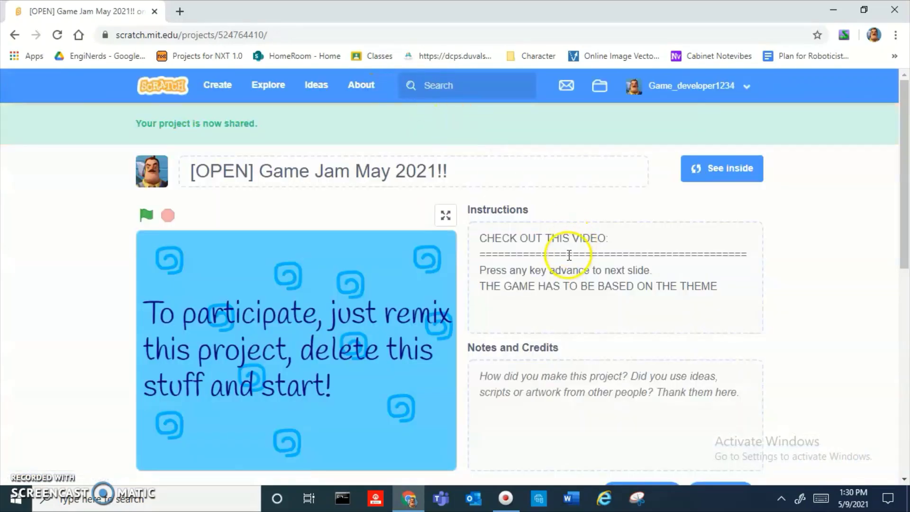
scroll(598, 322, "down", 4)
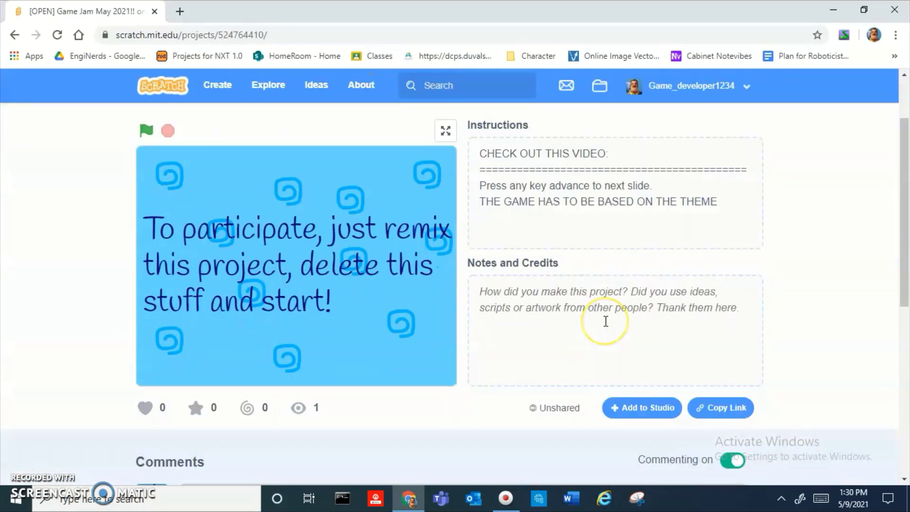
scroll(598, 322, "down", 2)
scroll(605, 321, "up", 3)
scroll(605, 321, "down", 1)
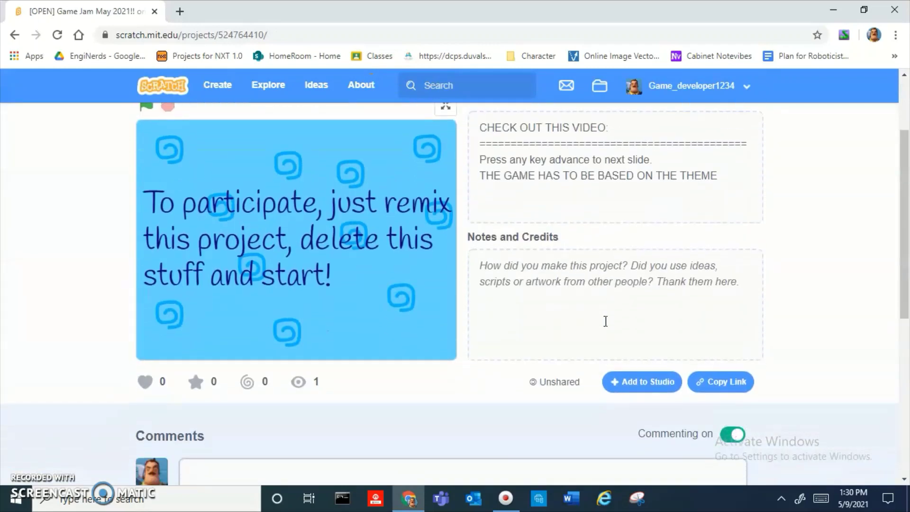
left_click(196, 381)
left_click(145, 381)
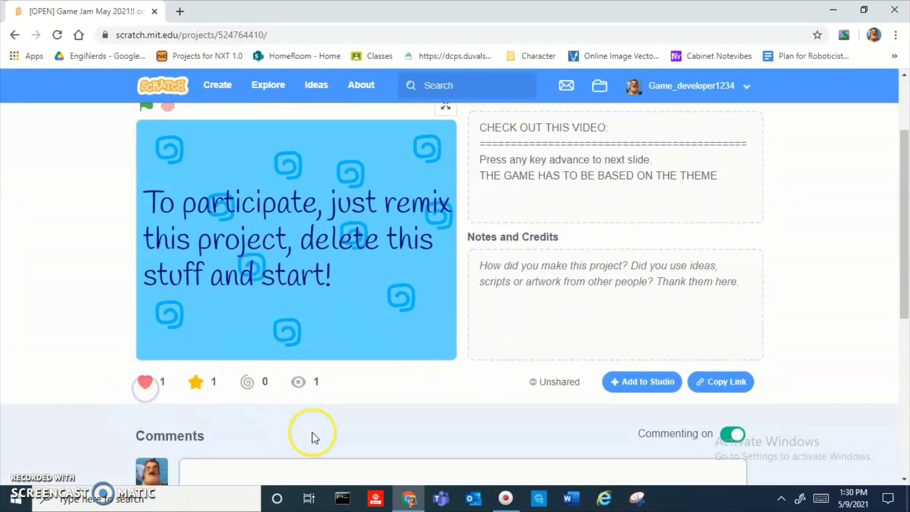
scroll(312, 436, "down", 1)
left_click(313, 435)
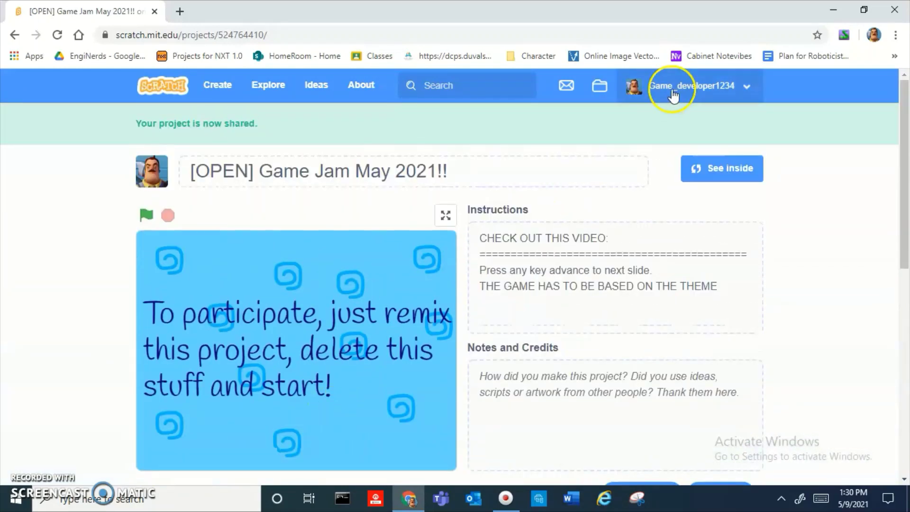
Step: Open the shared project in the editor and drag the workspace until all scripts show
left_click(694, 166)
mouse_move(455, 164)
left_mouse_down()
mouse_move(412, 224)
mouse_move(615, 167)
left_mouse_up()
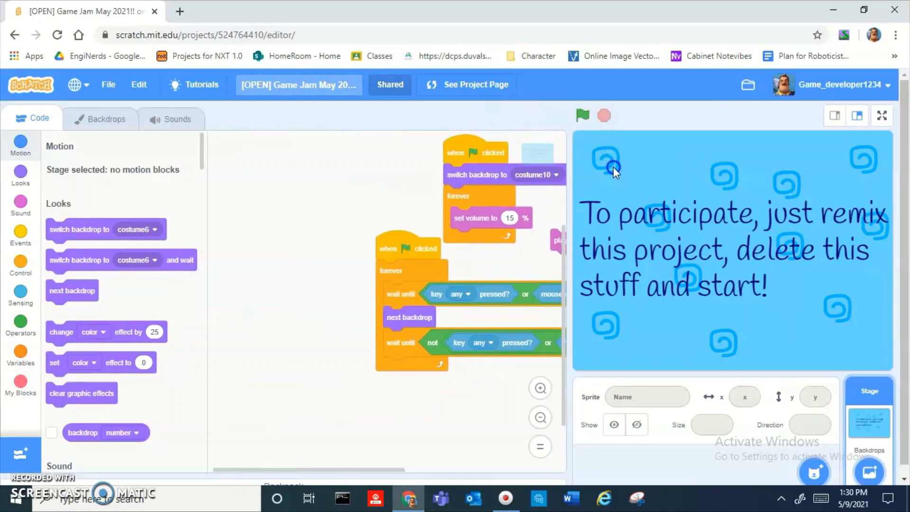
left_click_drag(540, 153, 463, 164)
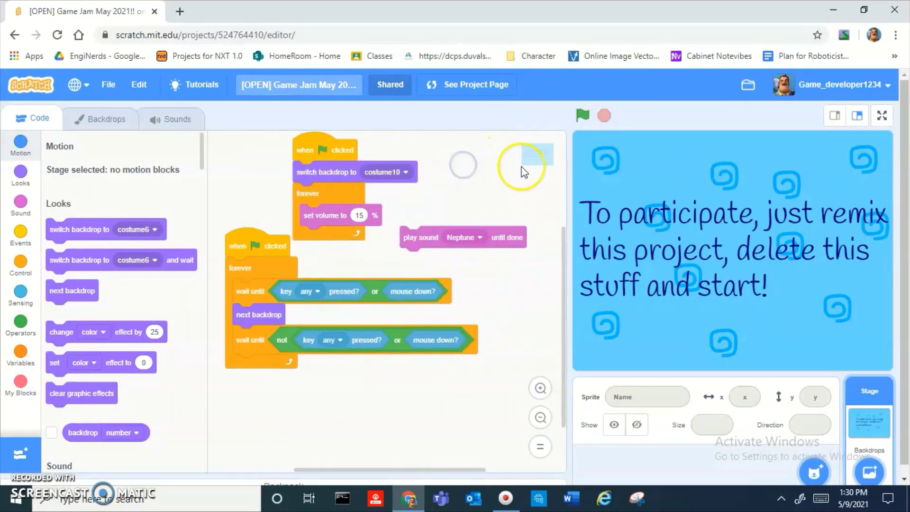